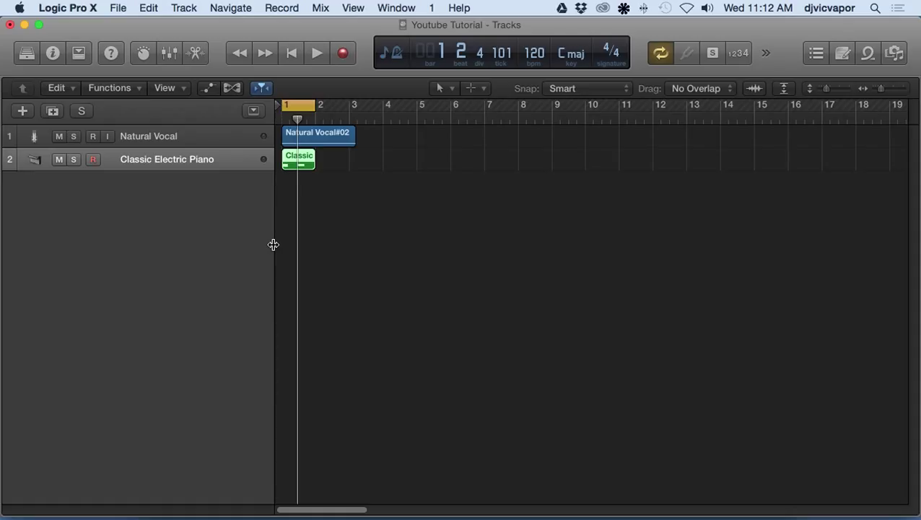
- Add an Electronic Drummer track with the Big Room kit and hide the Library
click(22, 112)
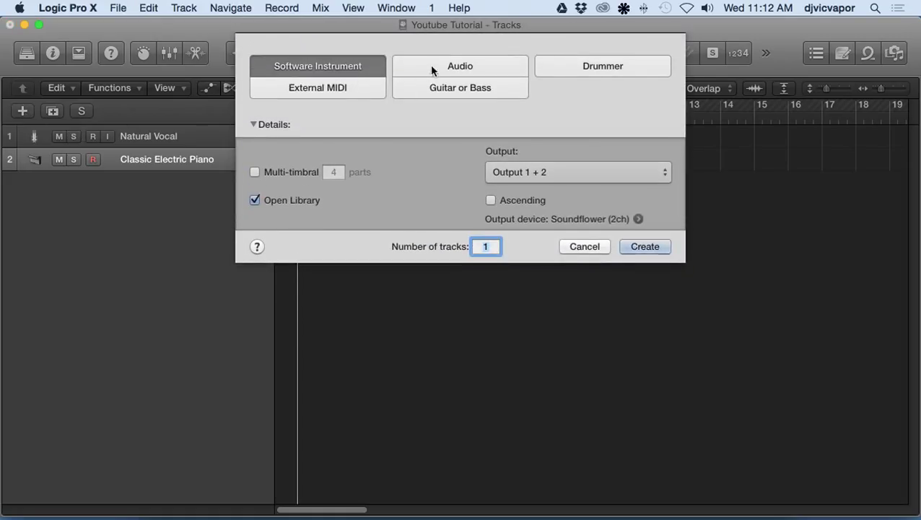
click(555, 69)
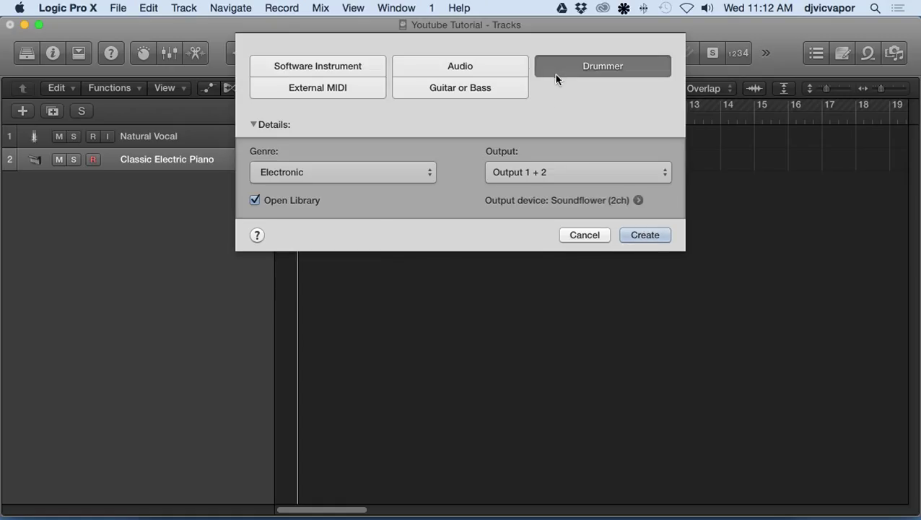
click(633, 237)
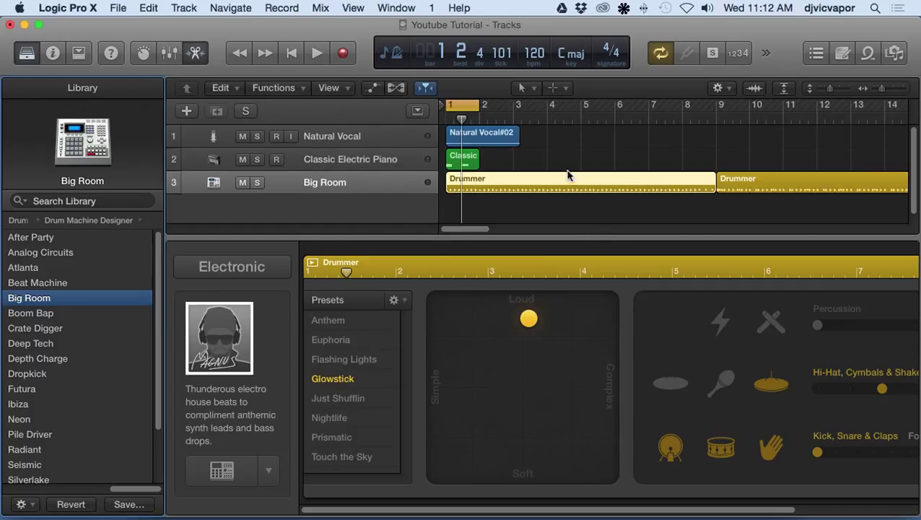
click(27, 54)
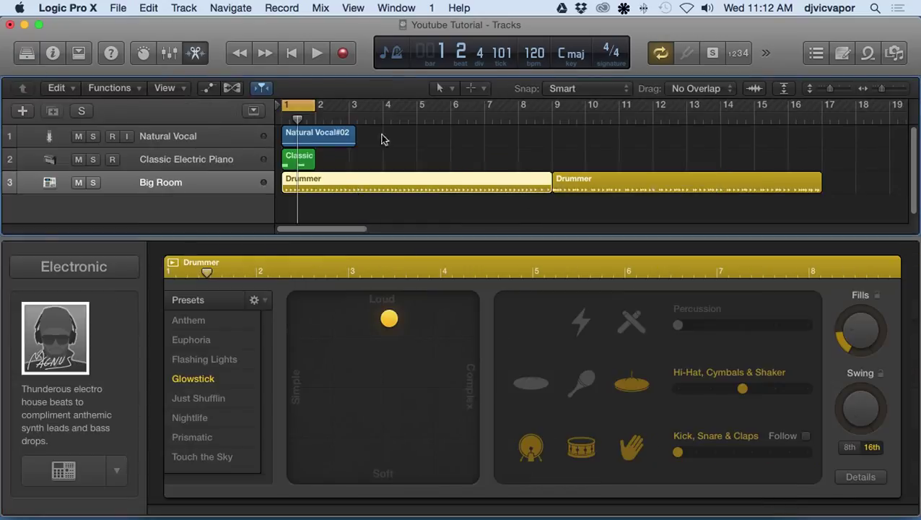
- Extend the cycle to bar 17, then play the soloed Big Room track and stop
drag(316, 106, 823, 119)
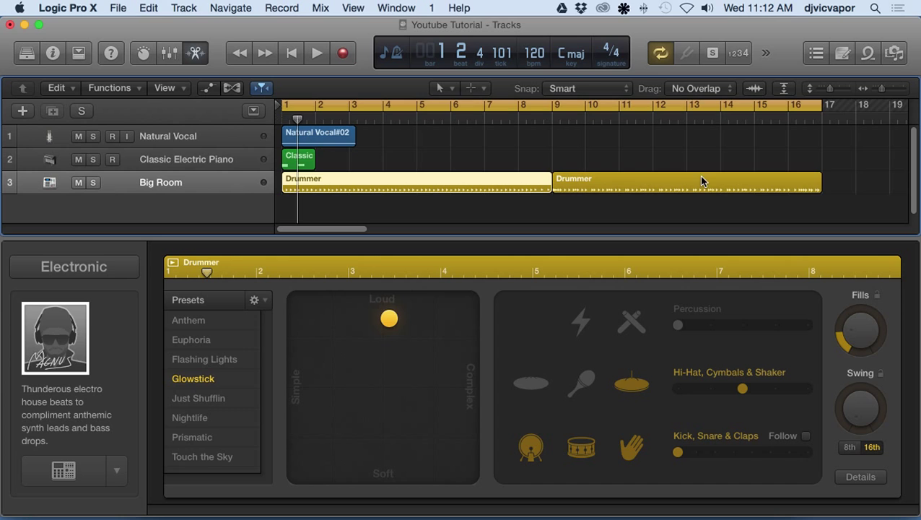
click(318, 55)
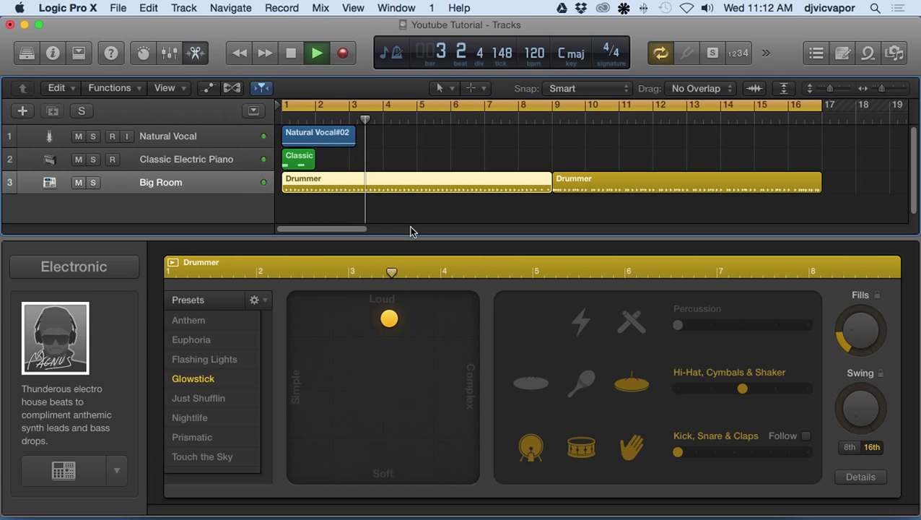
click(92, 183)
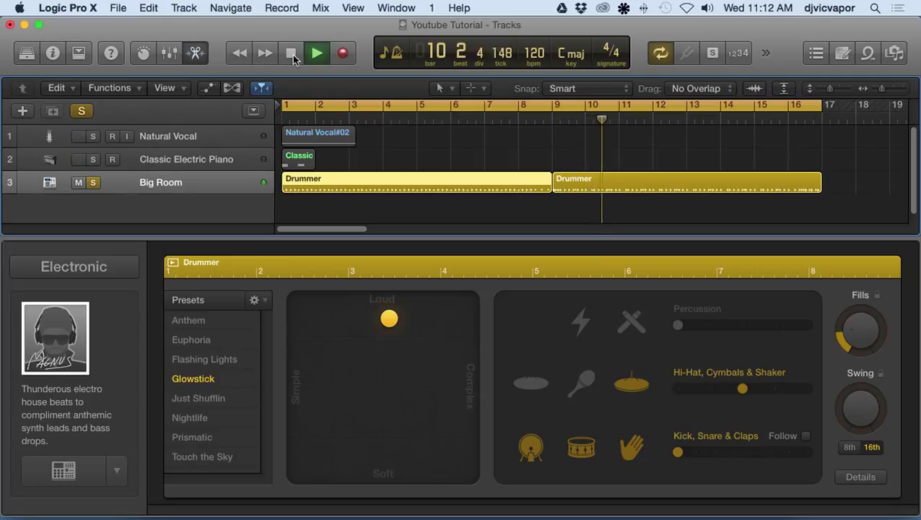
key(space)
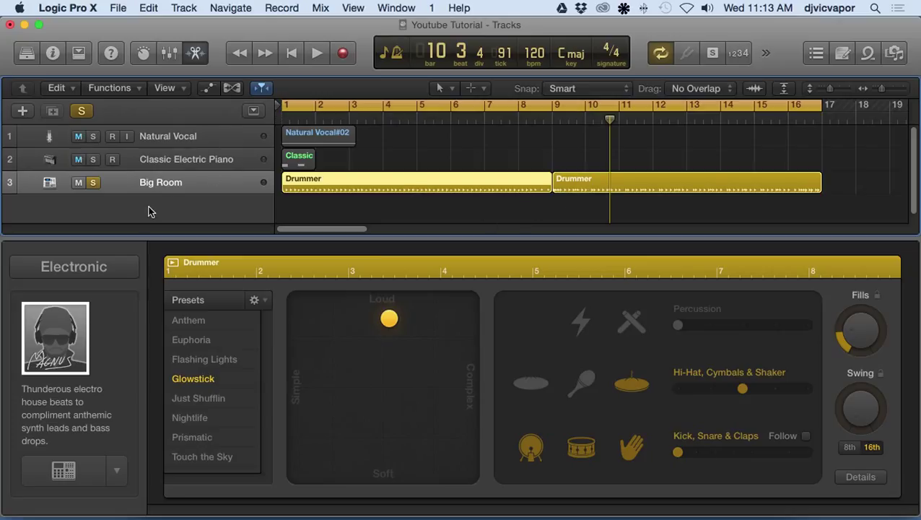
click(53, 53)
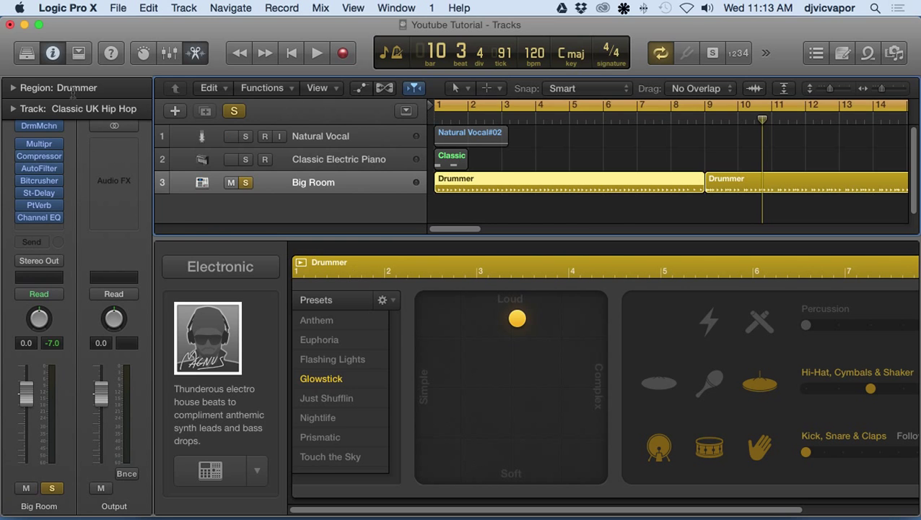
click(57, 55)
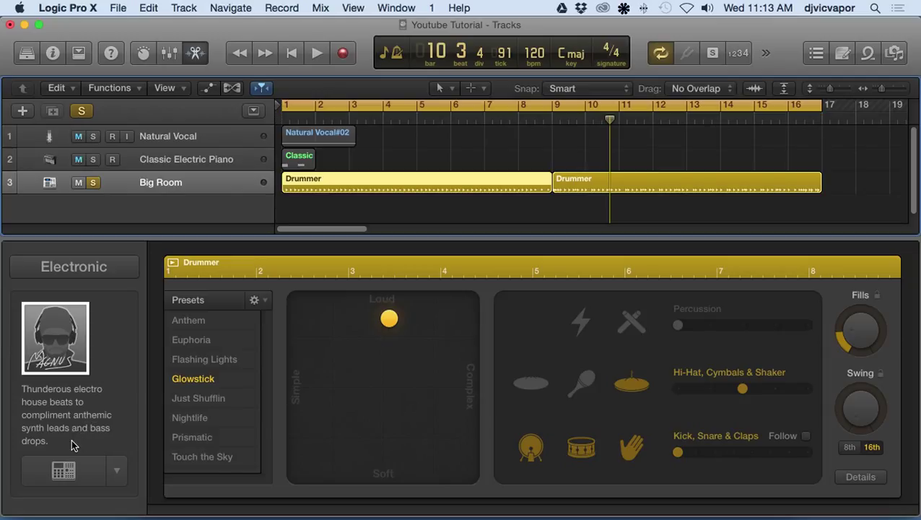
- Audition the Radiant kit during playback, then switch the drummer back to Big Room
click(118, 475)
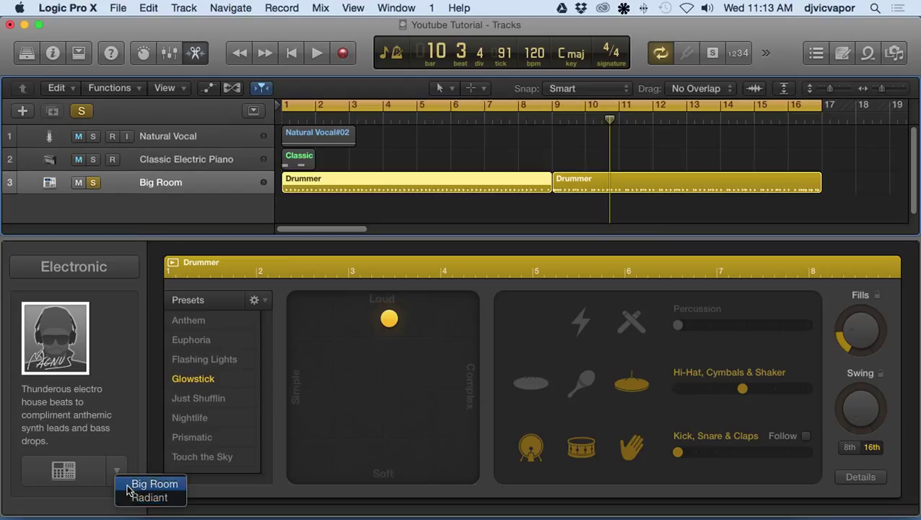
click(130, 497)
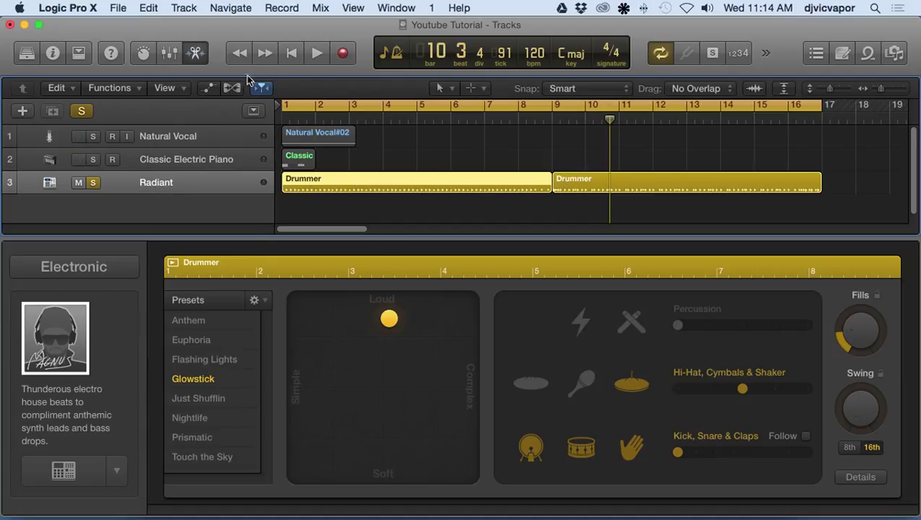
click(316, 53)
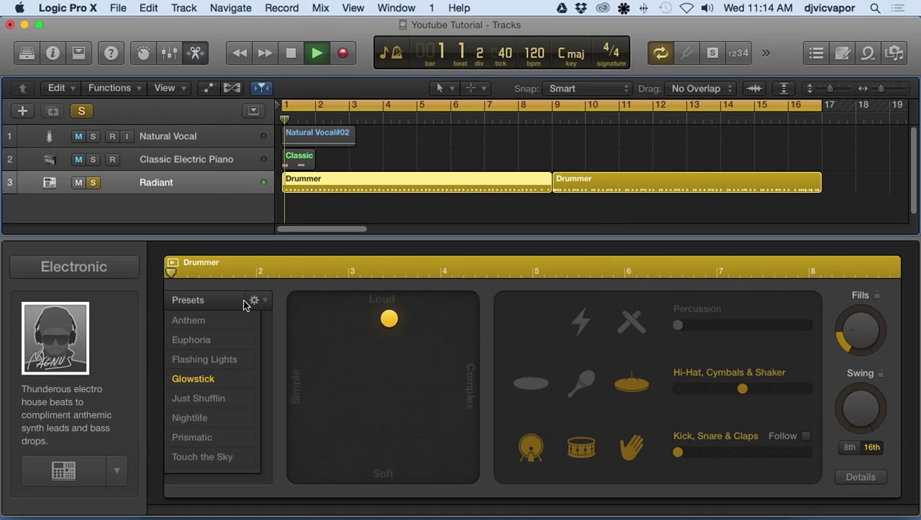
click(117, 471)
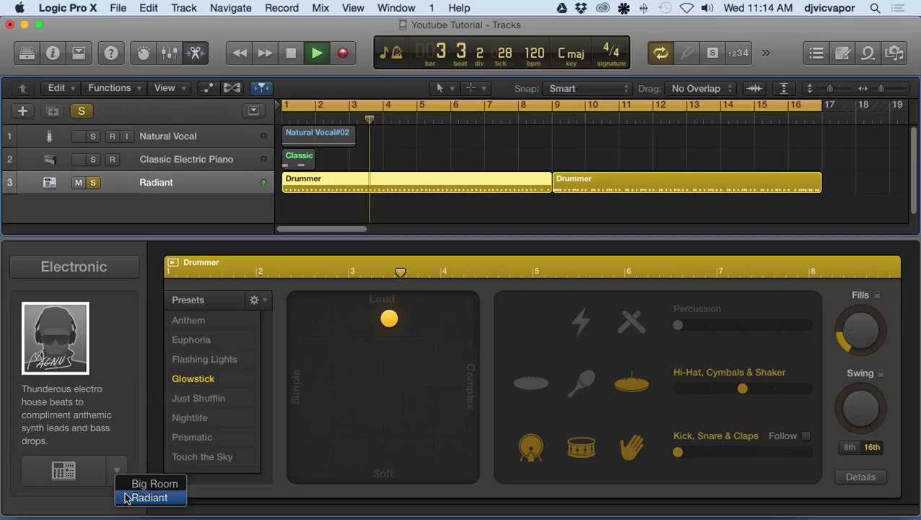
click(127, 497)
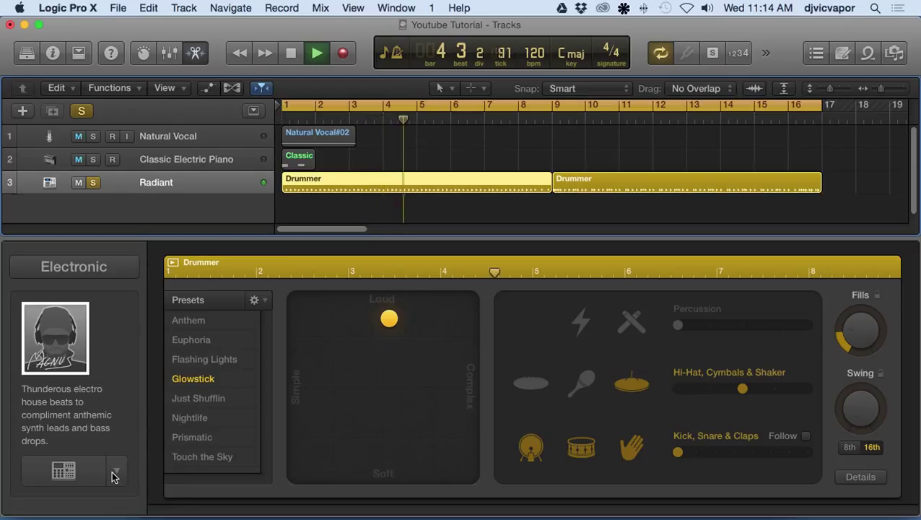
click(114, 473)
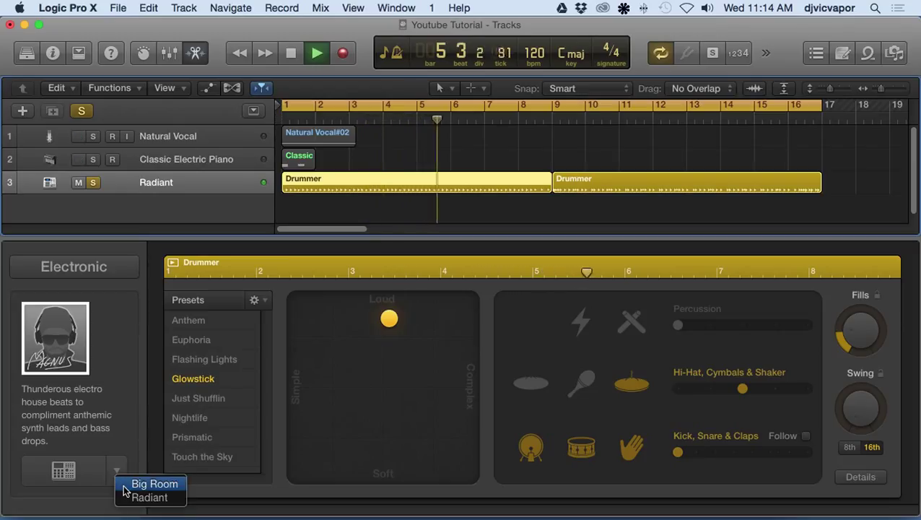
click(125, 488)
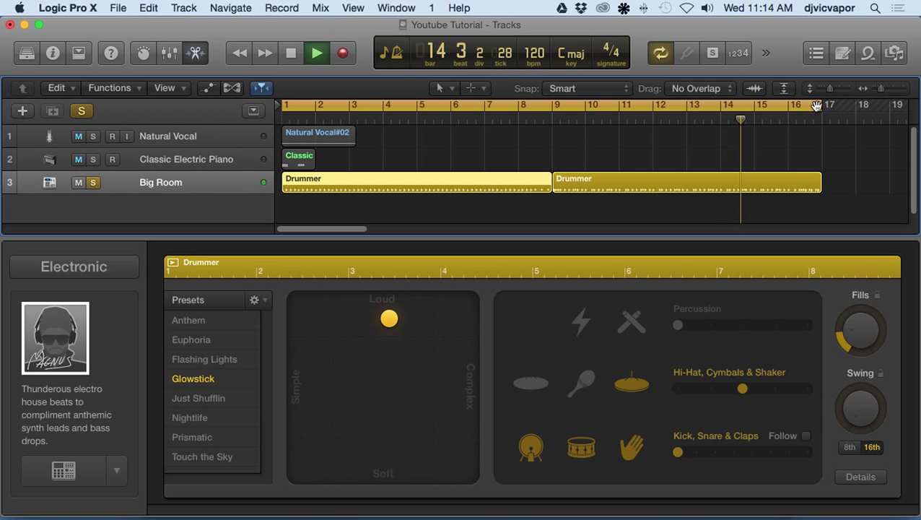
- Shorten the cycle to bar 9 and replay from bar 1 with the Anthem preset
drag(821, 107, 552, 114)
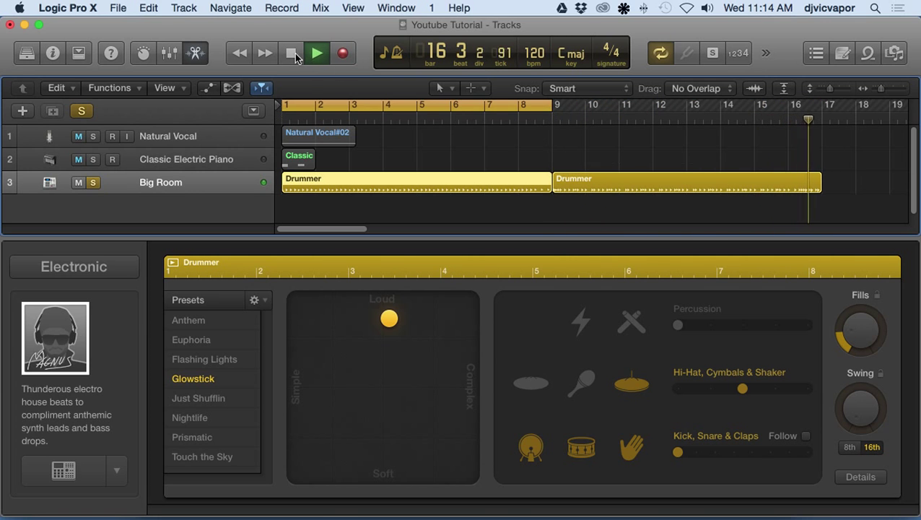
click(291, 53)
click(291, 53)
click(316, 53)
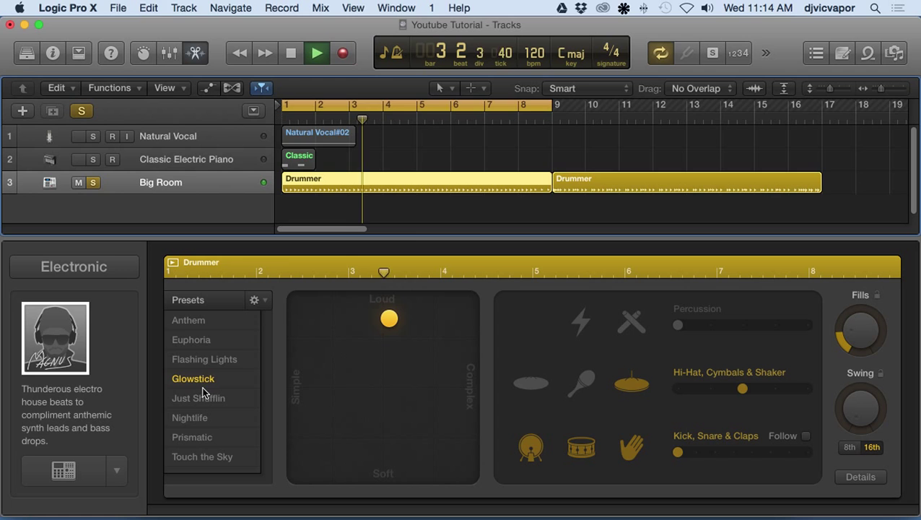
click(183, 324)
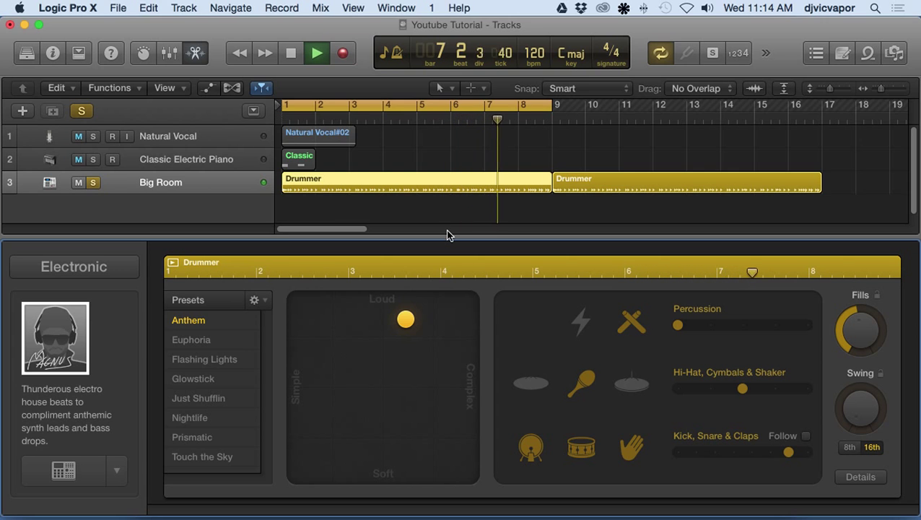
- Apply the Euphoria preset to the first region, extend the cycle to bar 17, and replay
click(785, 88)
click(784, 88)
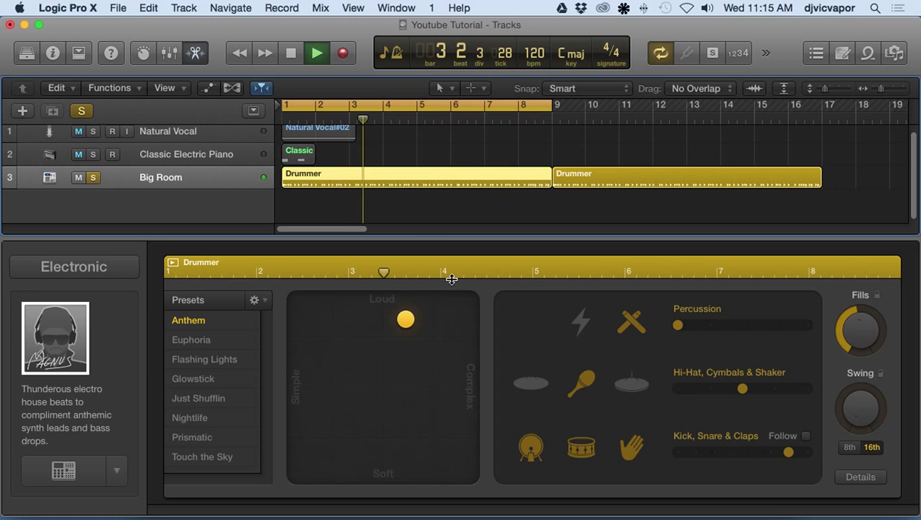
click(202, 346)
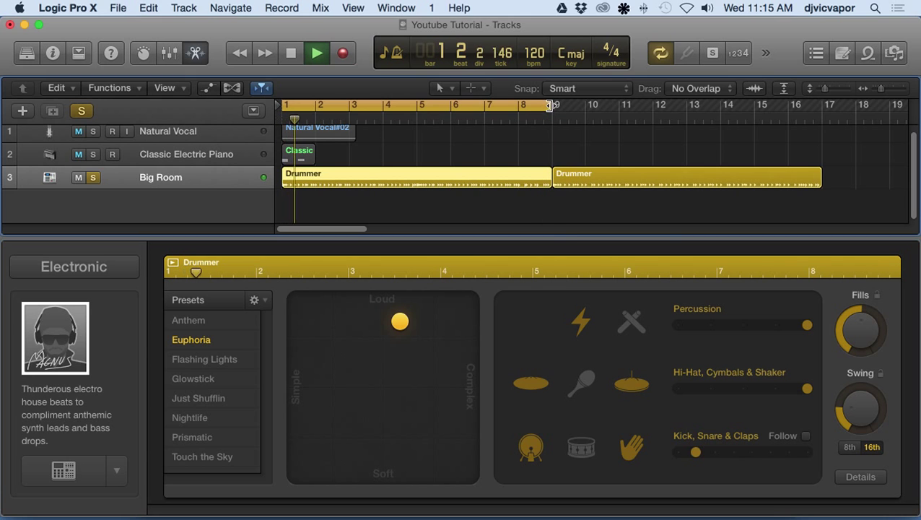
drag(549, 106, 821, 105)
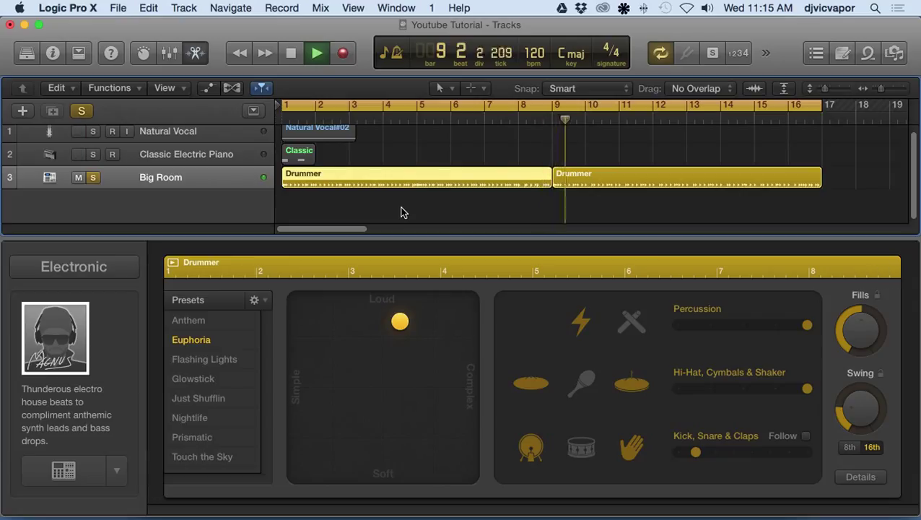
click(292, 57)
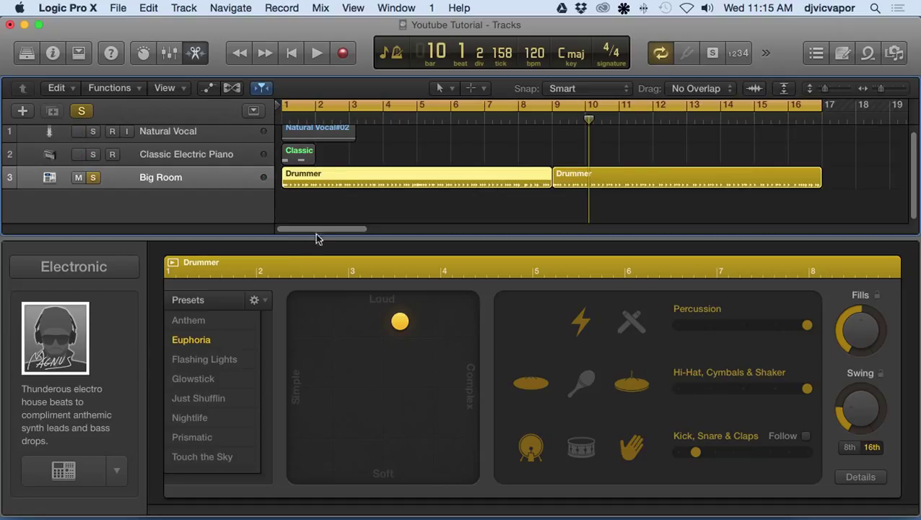
click(315, 56)
- Cycle bars 1–9 and move the XY puck to a louder, more complex Euphoria groove, then stop
drag(810, 110, 551, 117)
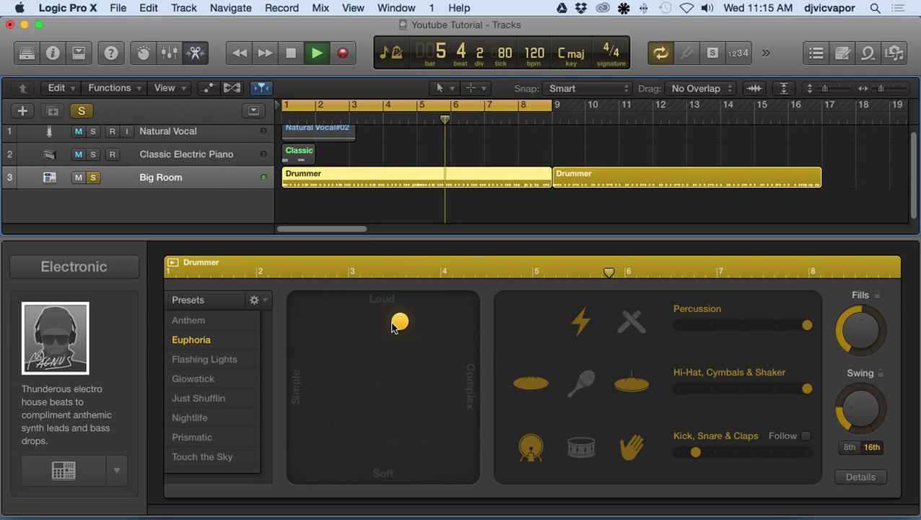
drag(398, 324, 396, 309)
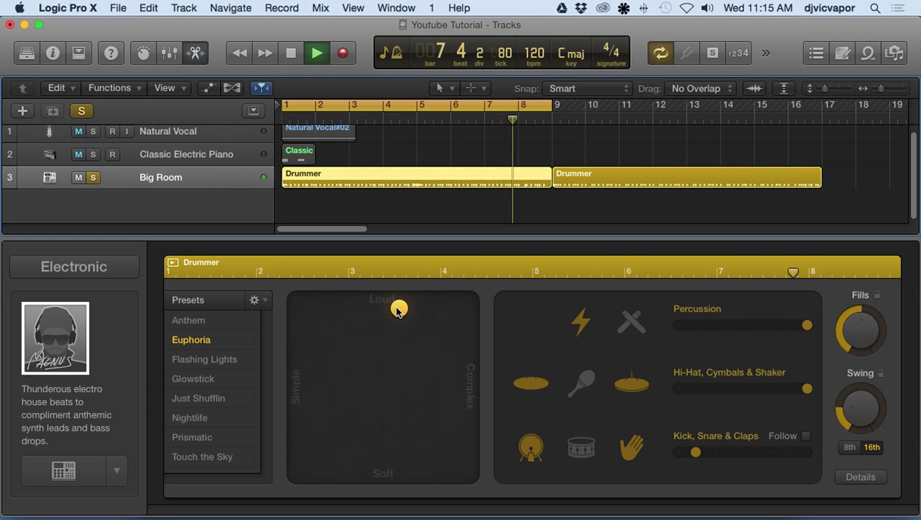
drag(395, 309, 470, 310)
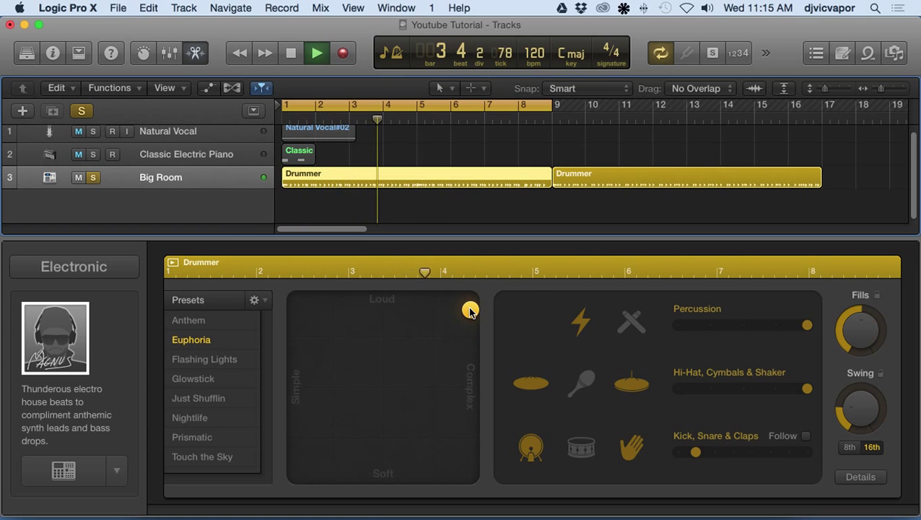
drag(469, 310, 469, 416)
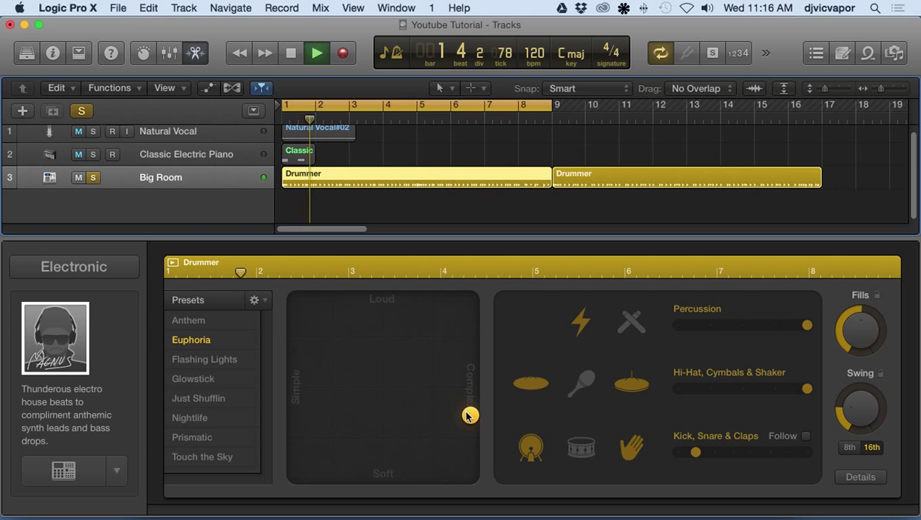
drag(469, 413, 378, 483)
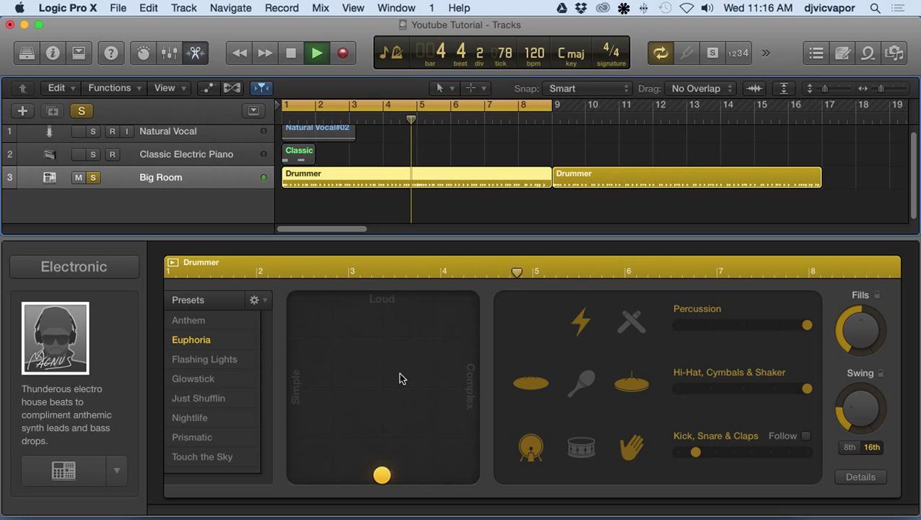
drag(381, 473, 292, 387)
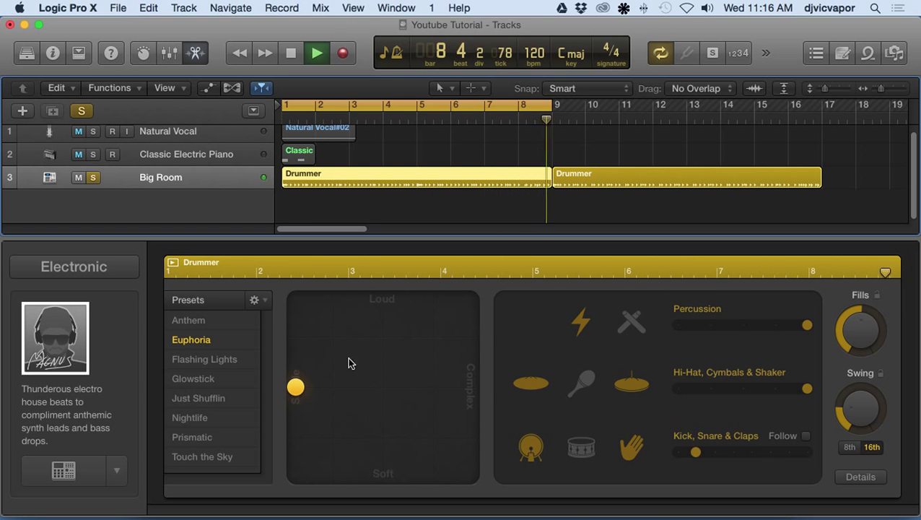
drag(303, 390, 426, 382)
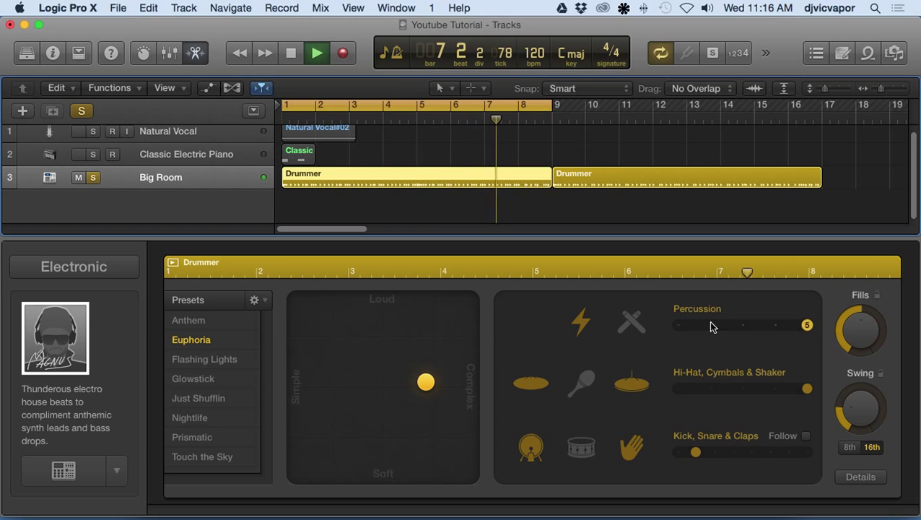
click(291, 53)
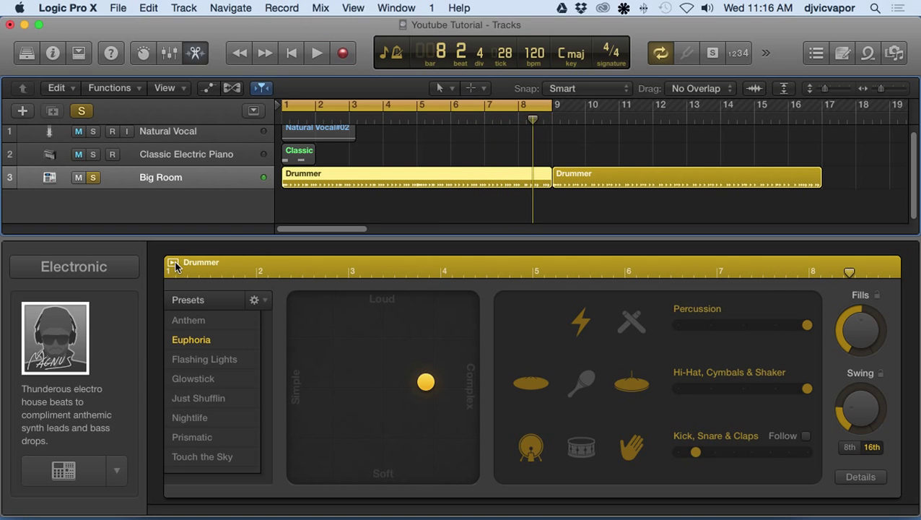
- Move the second region to bar 8, cycle-play it, and make its groove more complex
drag(612, 188, 578, 186)
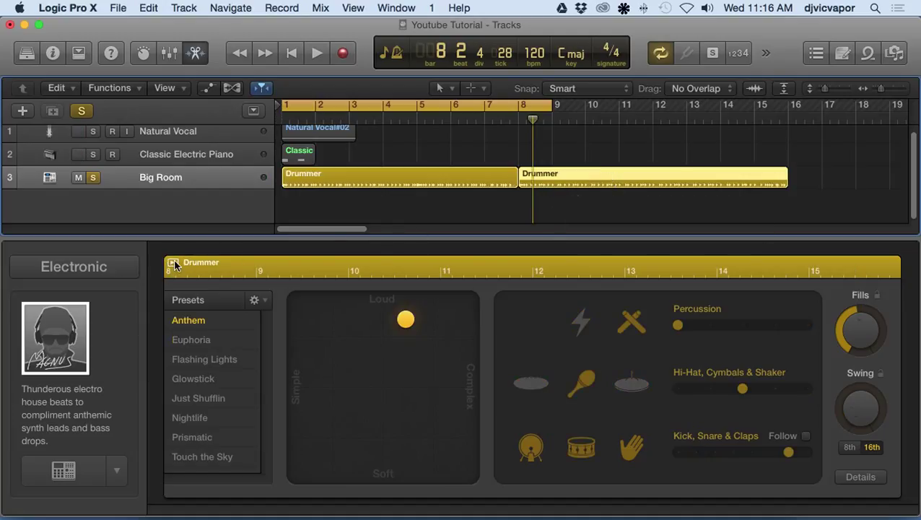
click(174, 264)
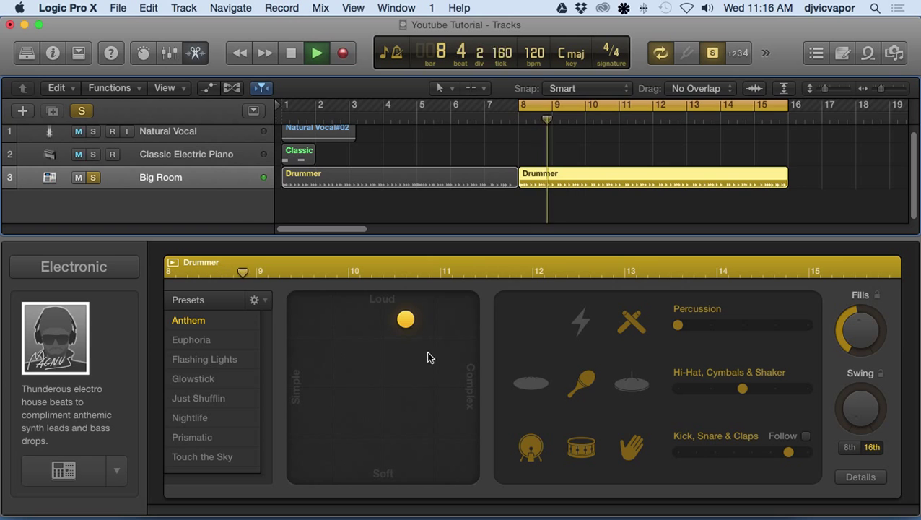
drag(405, 319, 440, 376)
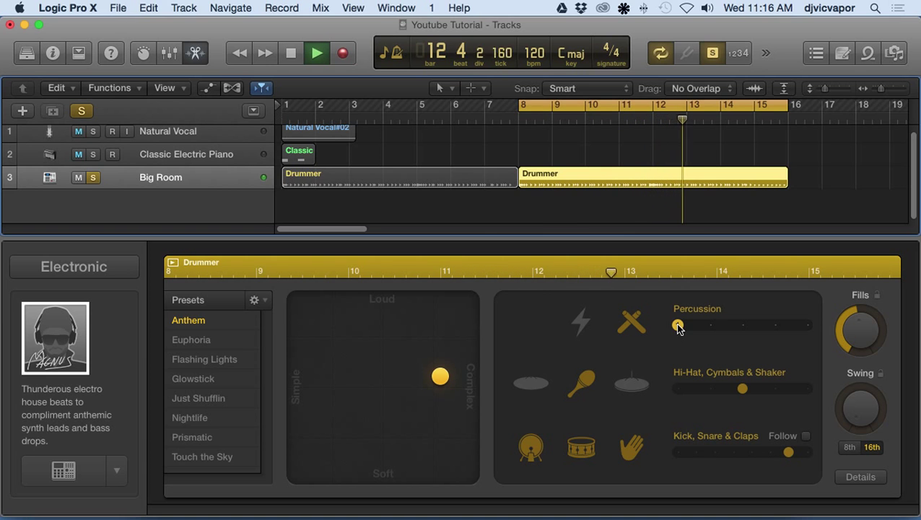
- Raise percussion to maximum, enable lightning, disable crossed sticks, and set fills to about half
drag(679, 329, 742, 326)
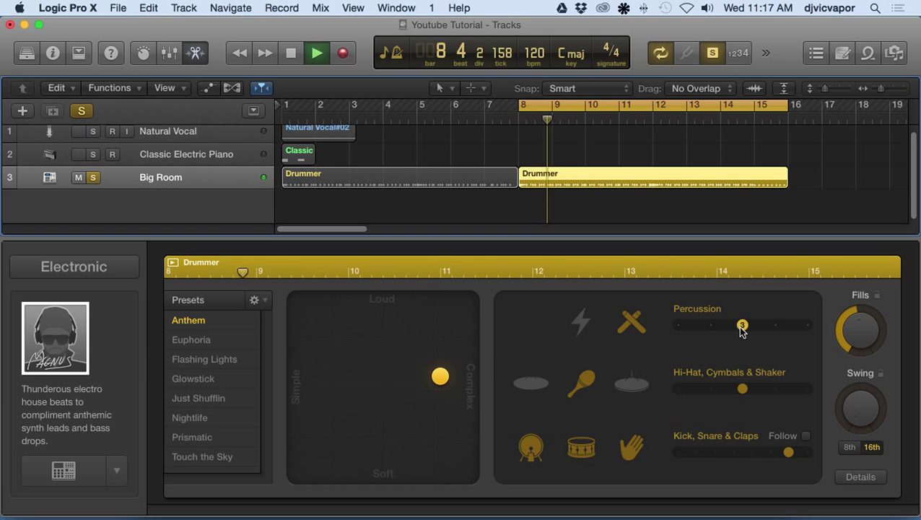
drag(742, 326, 774, 325)
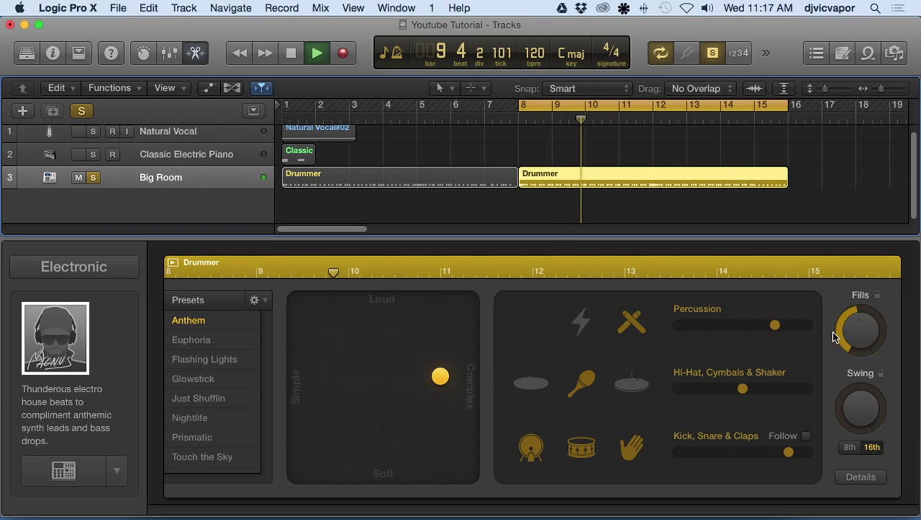
drag(846, 337, 855, 298)
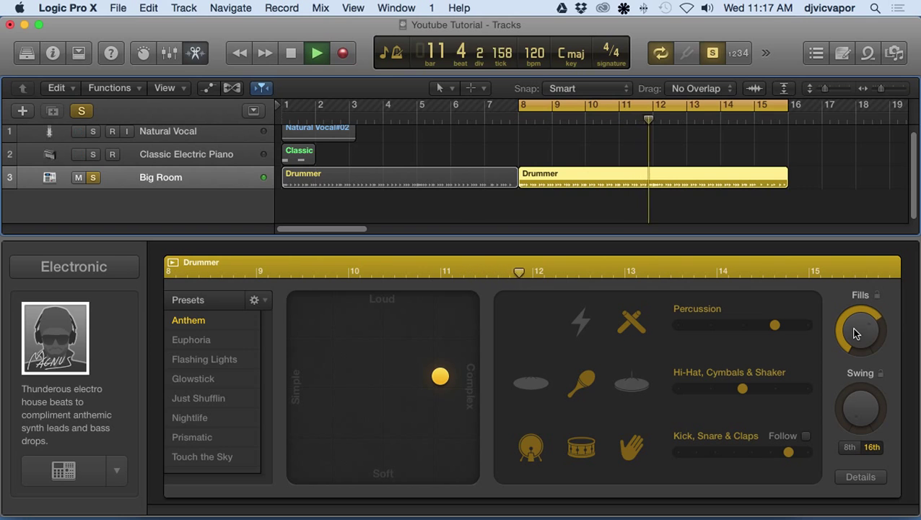
click(581, 323)
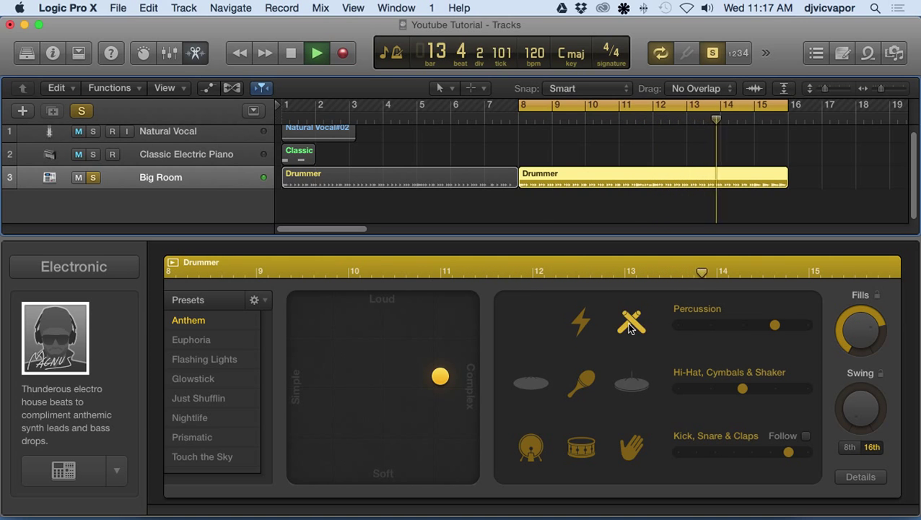
click(630, 327)
drag(772, 325, 791, 327)
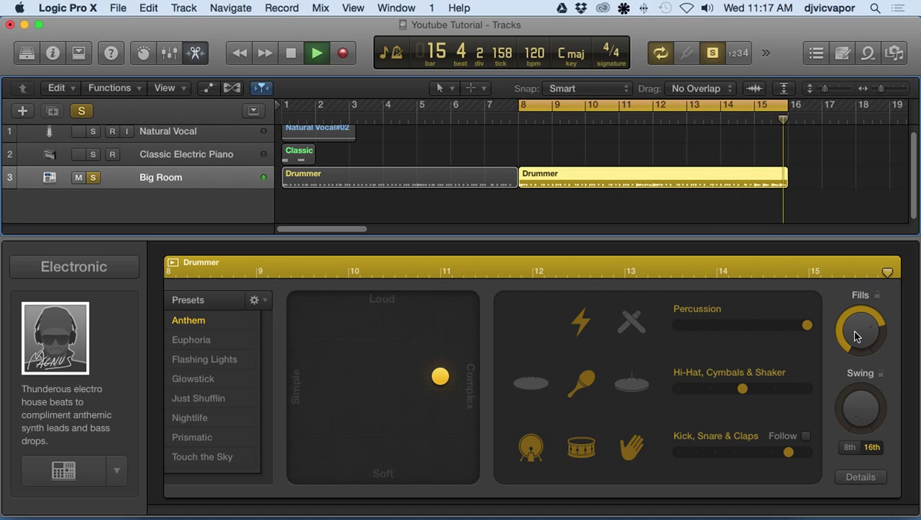
drag(859, 332, 852, 377)
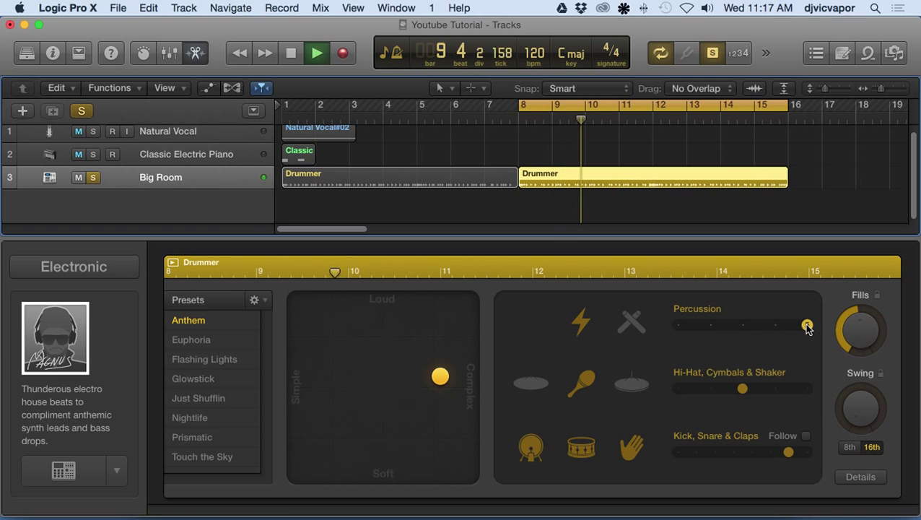
- Lower percussion to 3, enable the cymbal sound, and disable the shaker
drag(806, 325, 748, 330)
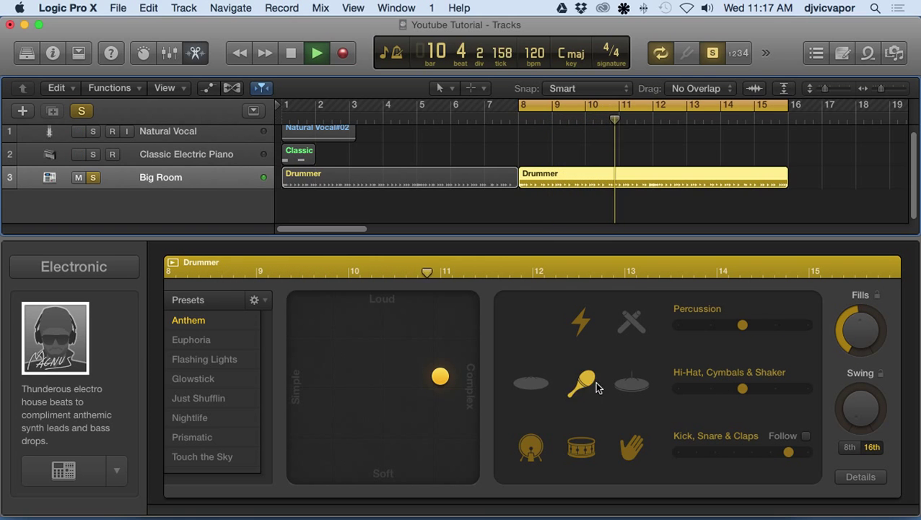
click(536, 384)
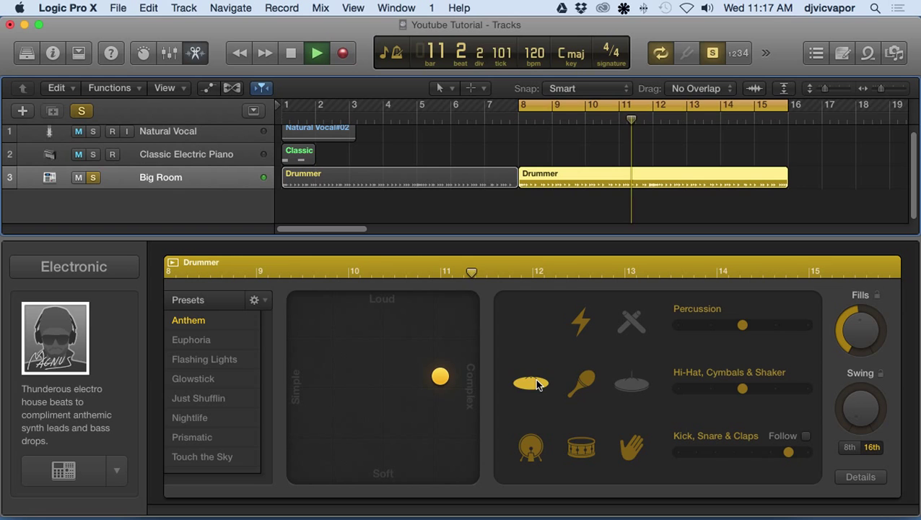
click(585, 382)
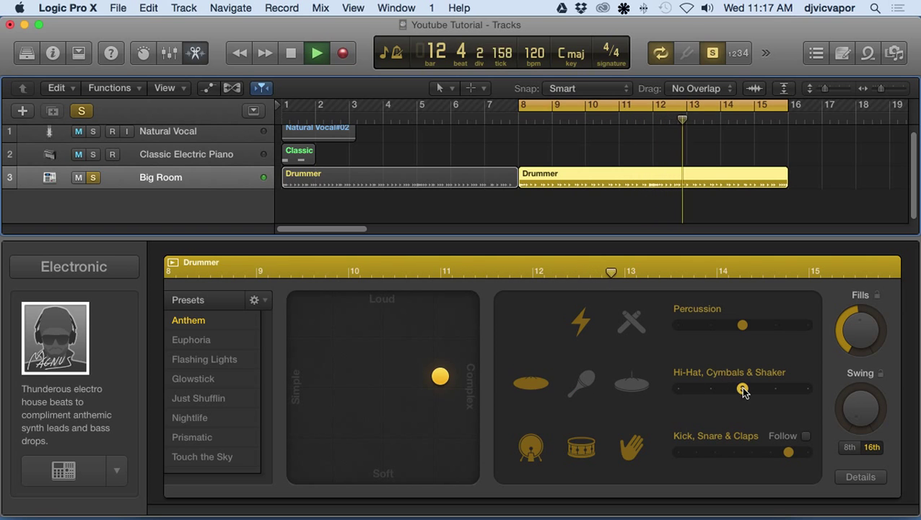
- Set swing to 60%, turn the shaker back on, and raise the hi-hat level to 4
drag(741, 390, 712, 392)
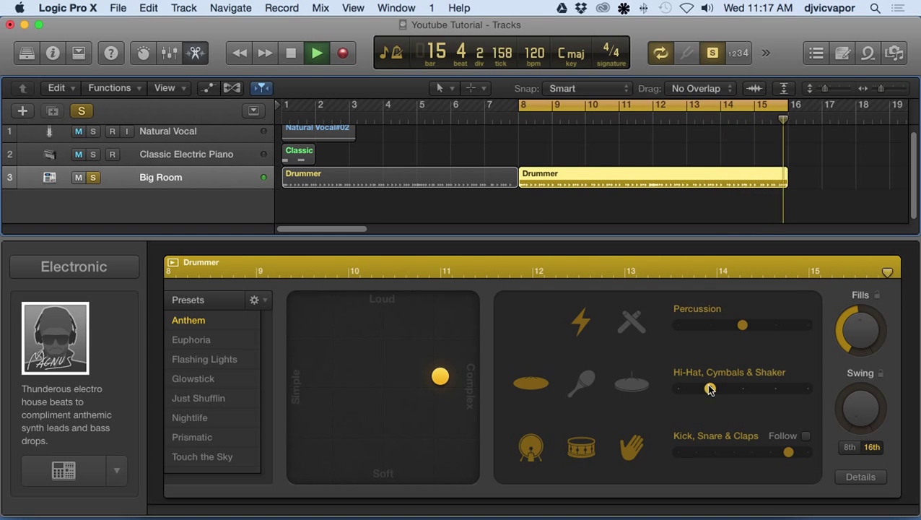
drag(710, 389, 742, 390)
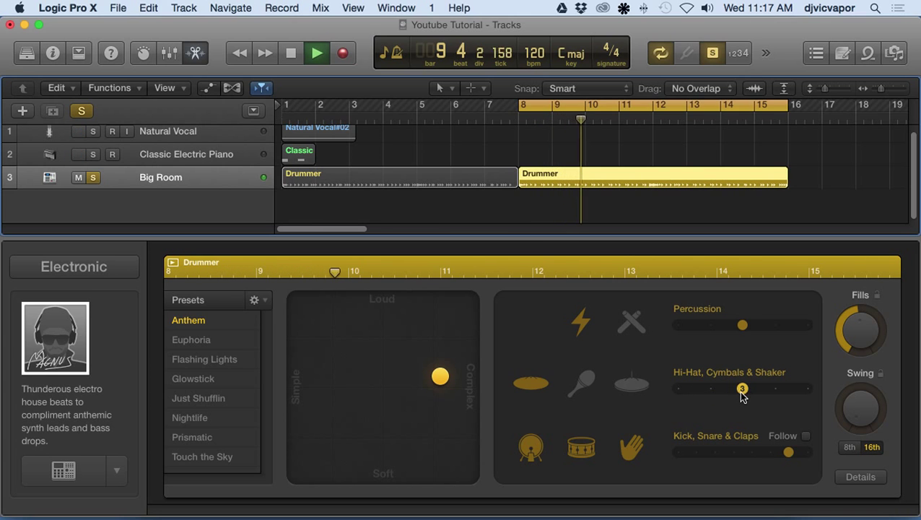
drag(837, 417, 866, 352)
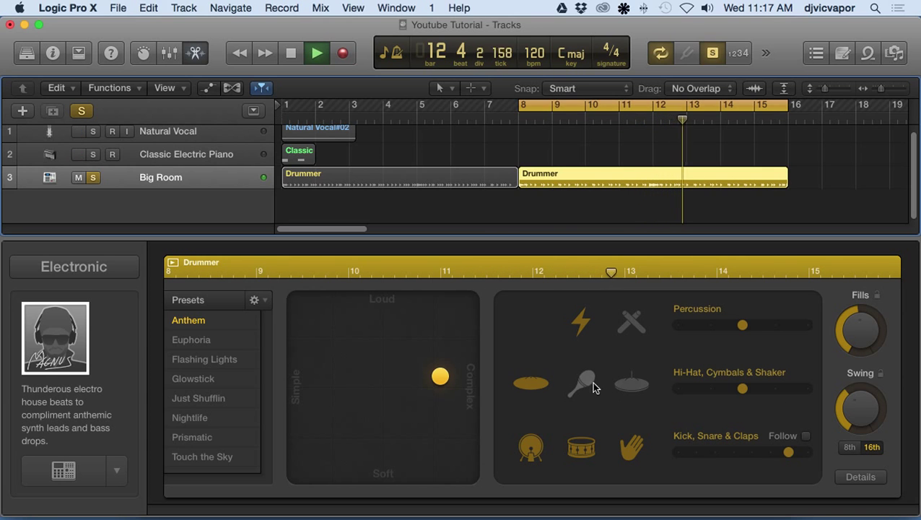
click(618, 388)
mouse_move(736, 390)
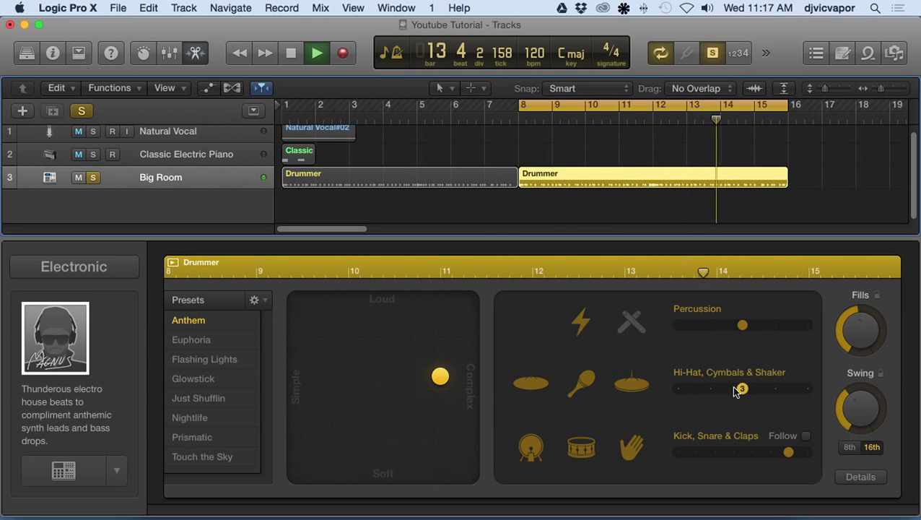
drag(740, 390, 808, 389)
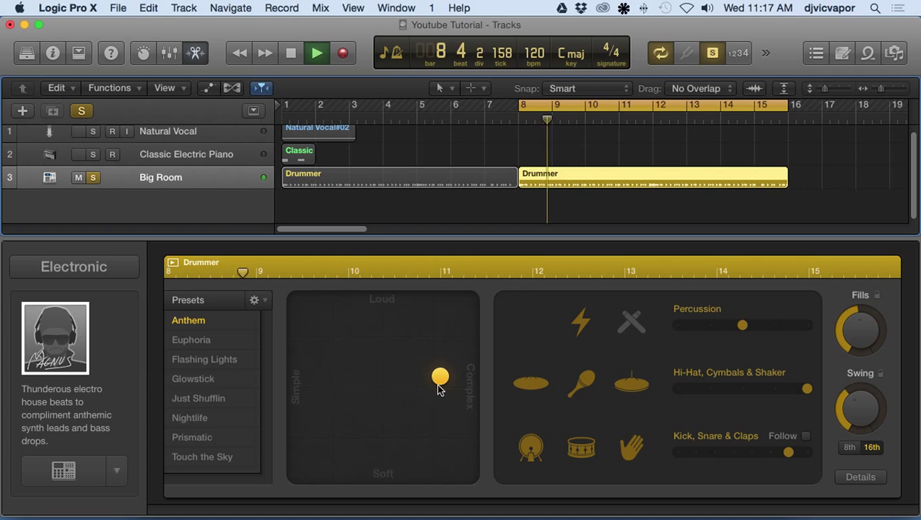
- Make the groove simpler and softer, cut swing to about 57%, and audition kick, snare and claps mutes
drag(440, 383, 316, 393)
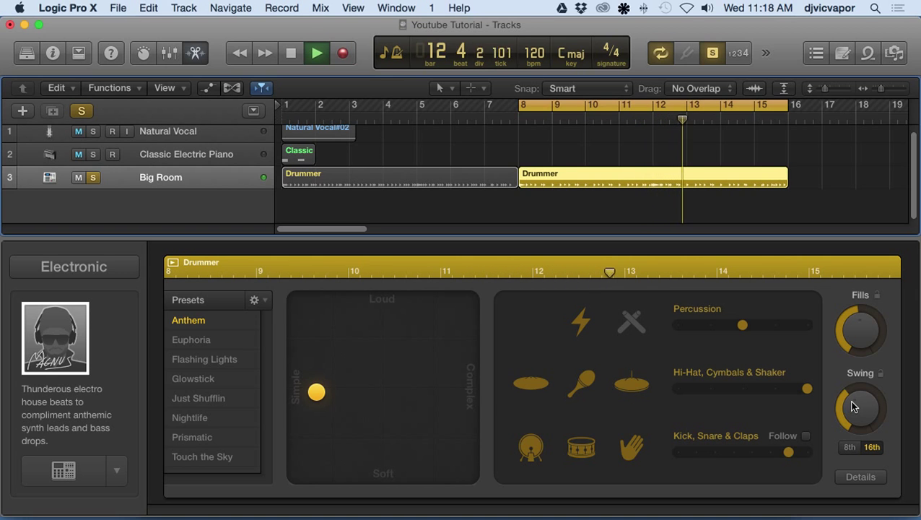
drag(846, 414, 846, 418)
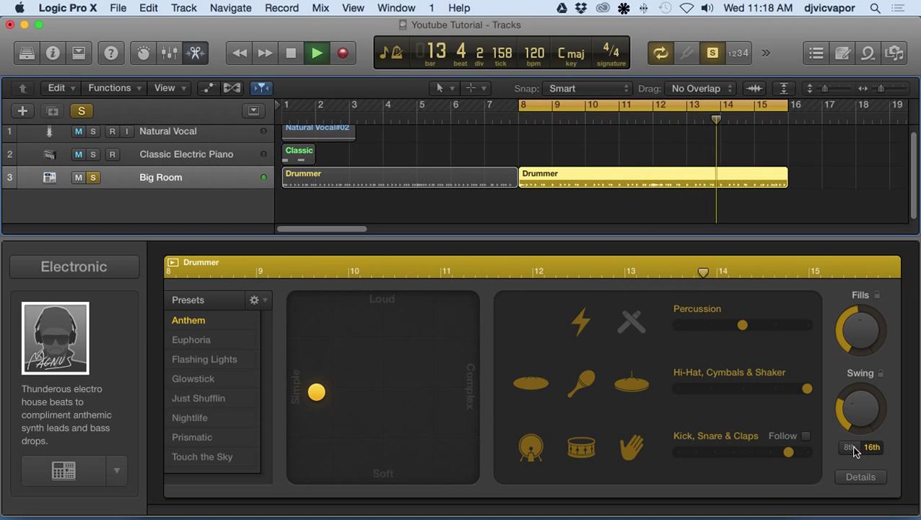
click(531, 449)
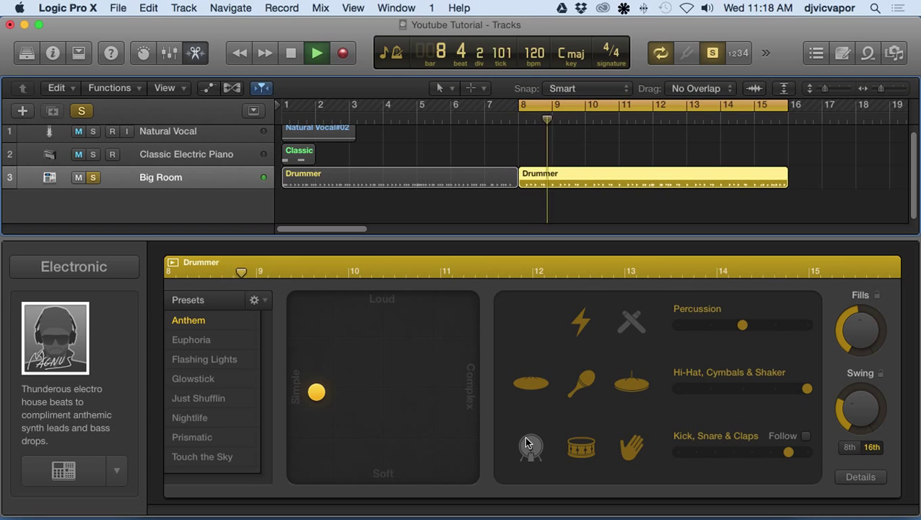
click(536, 448)
click(581, 450)
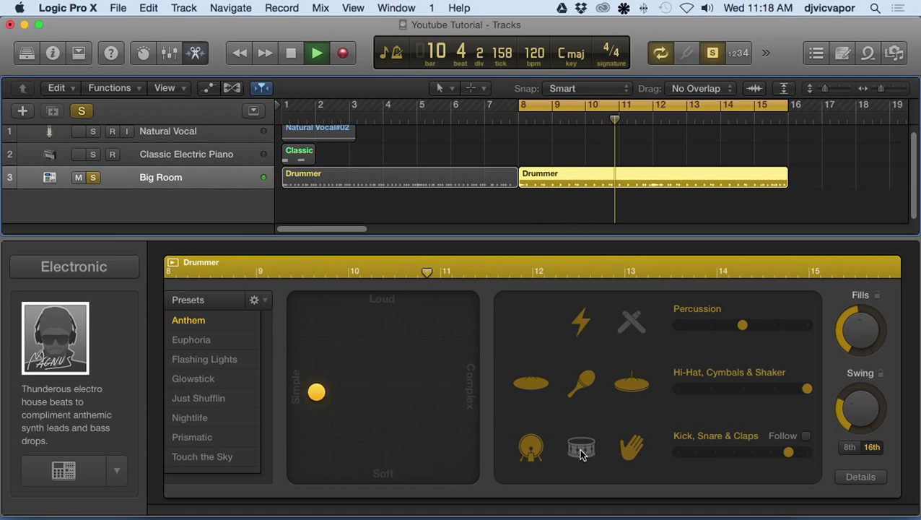
click(581, 450)
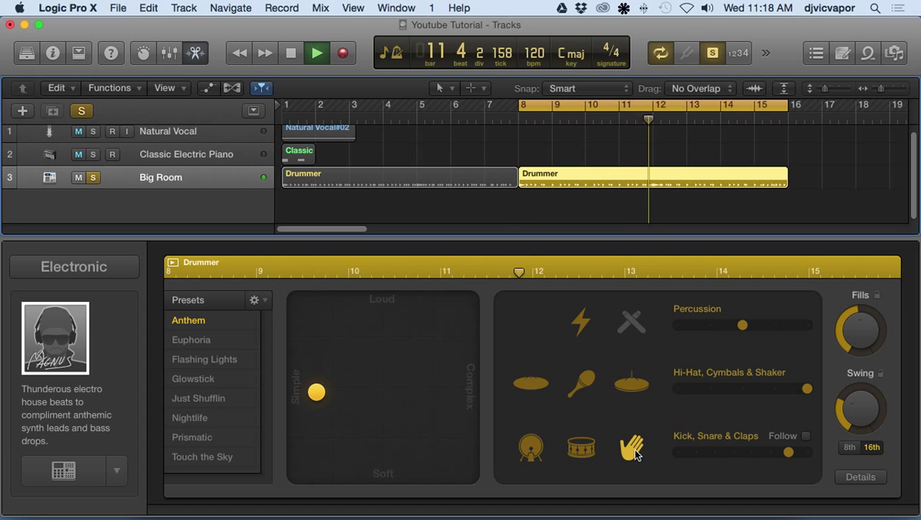
click(633, 449)
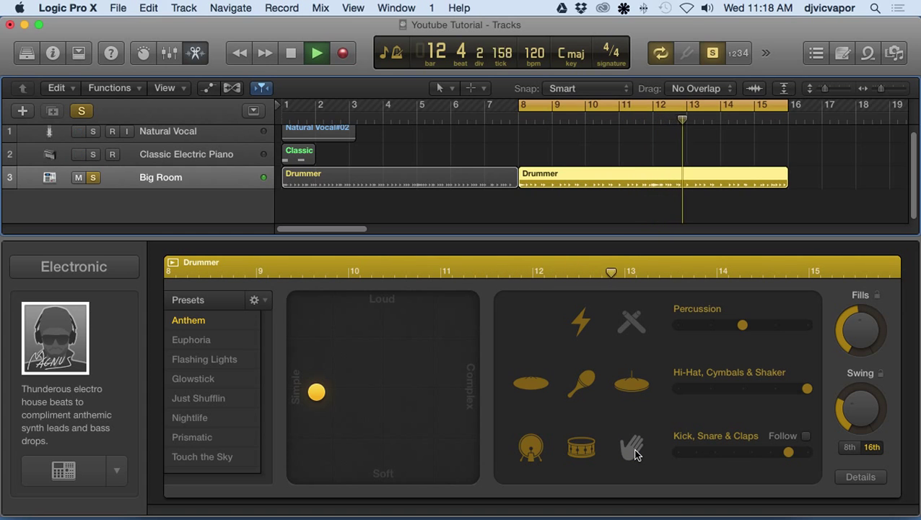
click(635, 454)
- Lower the kick, snare and claps level, add some complexity, and stop playback
drag(788, 451, 707, 456)
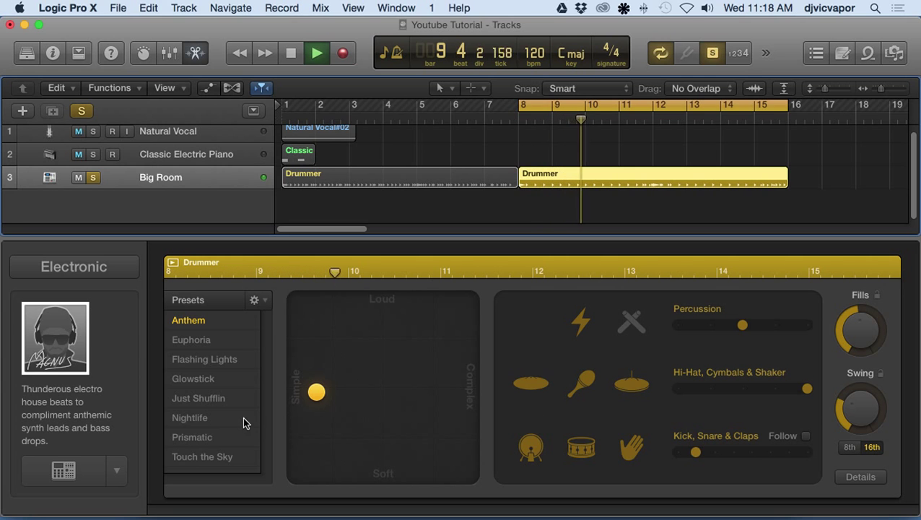
drag(316, 391, 381, 408)
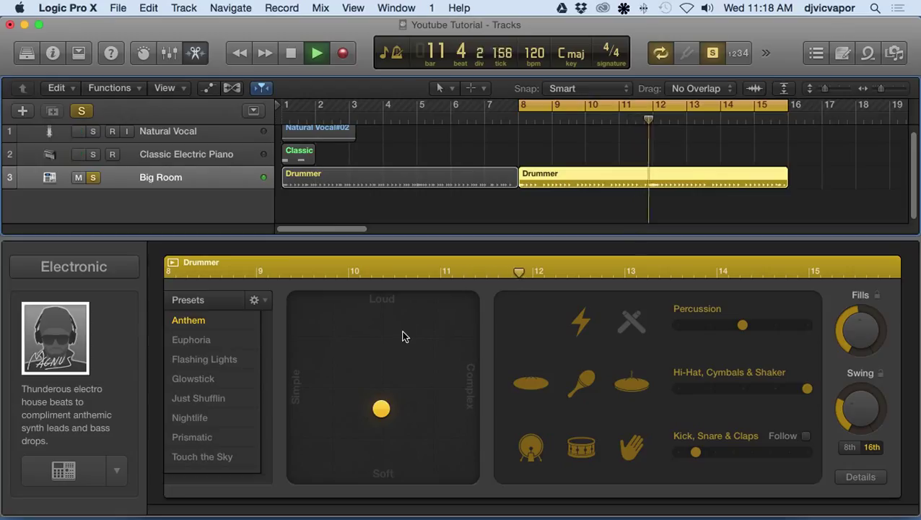
click(292, 55)
key(Left)
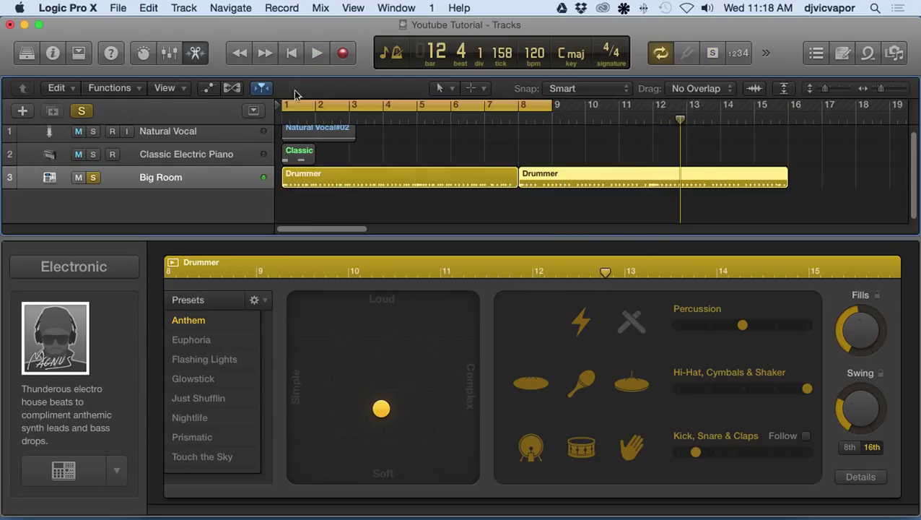